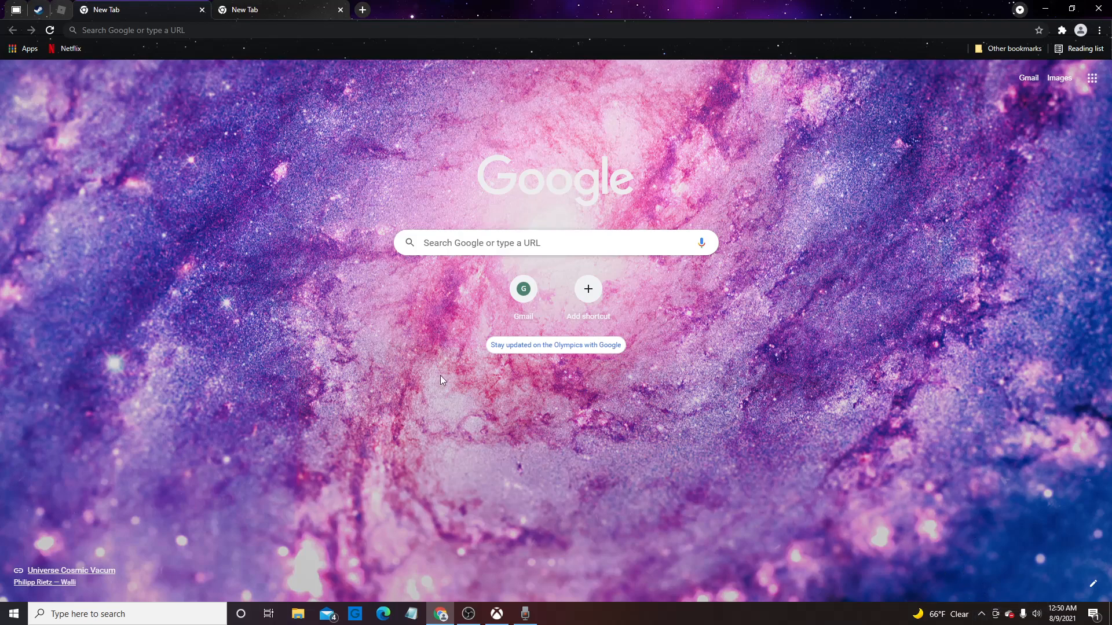
Turn off Clownfish Voice Changer from its tray options and return to the browser
{"action": "left_click", "coordinate": [982, 615]}
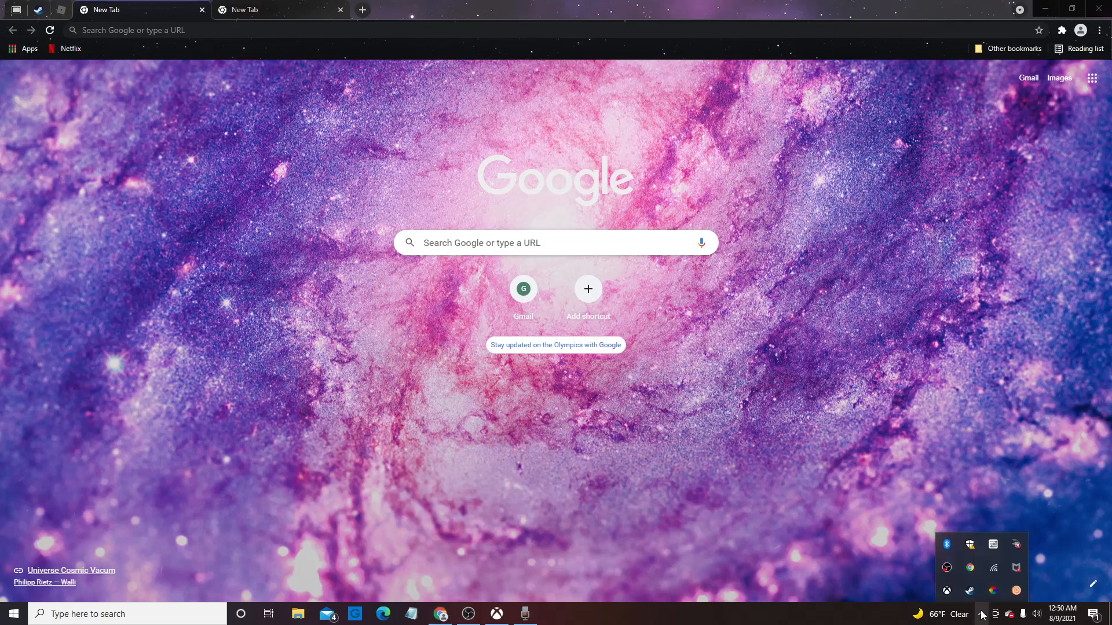
{"action": "right_click", "coordinate": [1014, 592]}
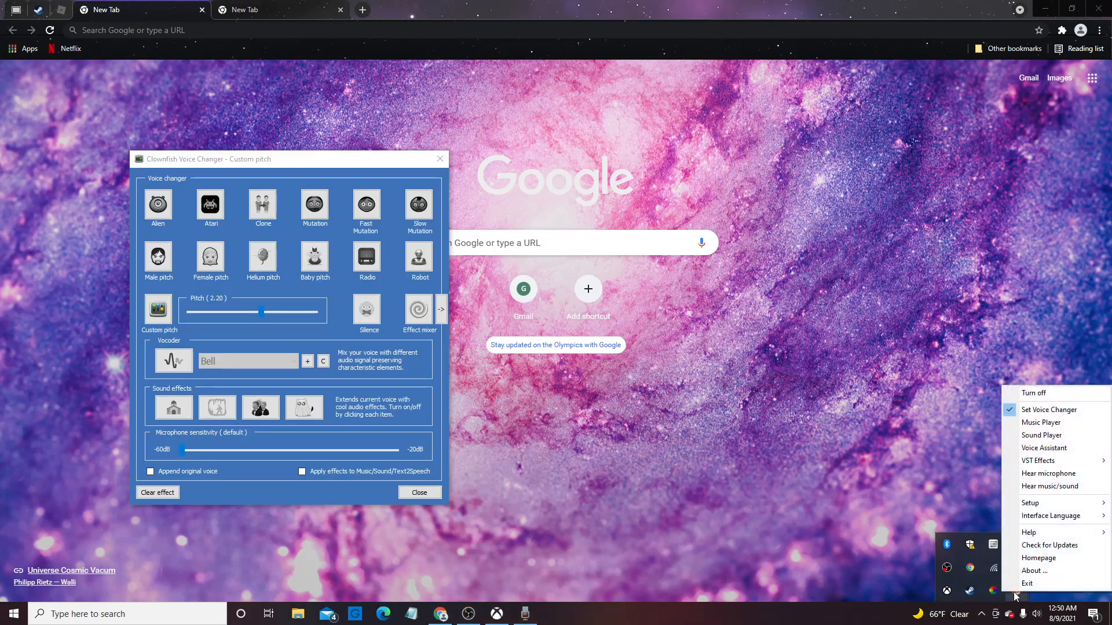
{"action": "left_click", "coordinate": [1053, 397]}
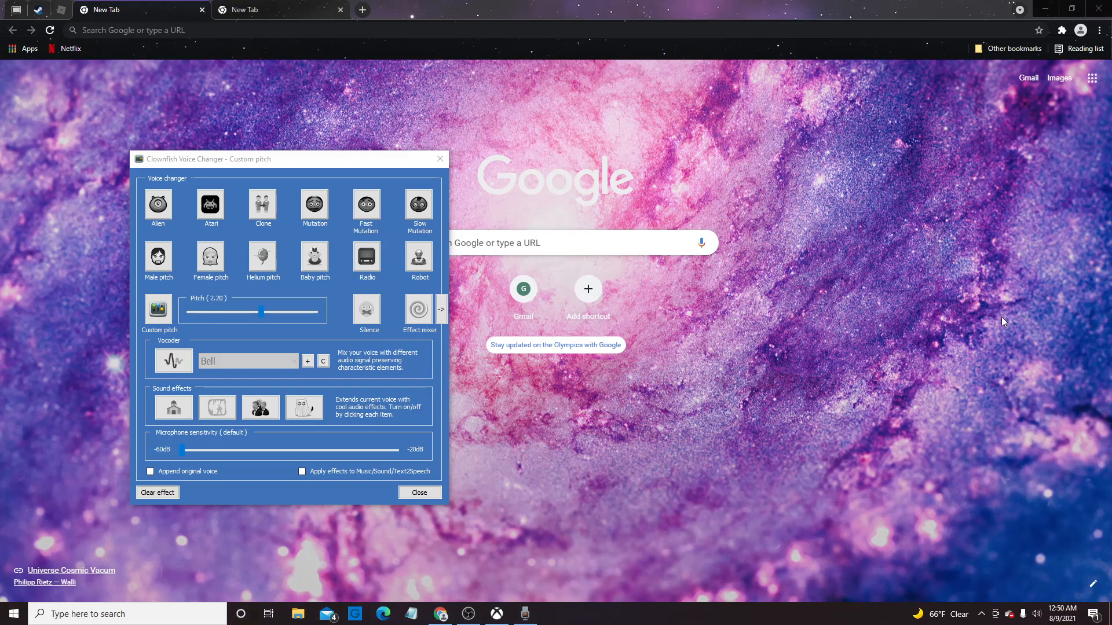
{"action": "left_click", "coordinate": [959, 336]}
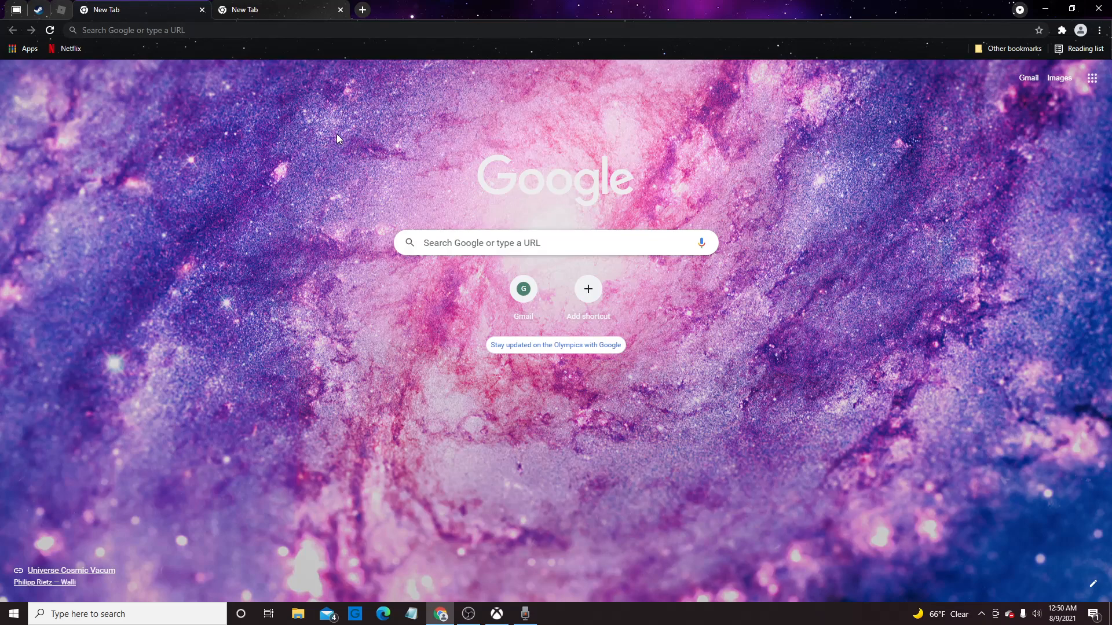
Search Google for "clownfish voice changer" and open the official Clownfish Voice Changer website
{"action": "left_click", "coordinate": [449, 241]}
{"action": "type", "text": "C"}
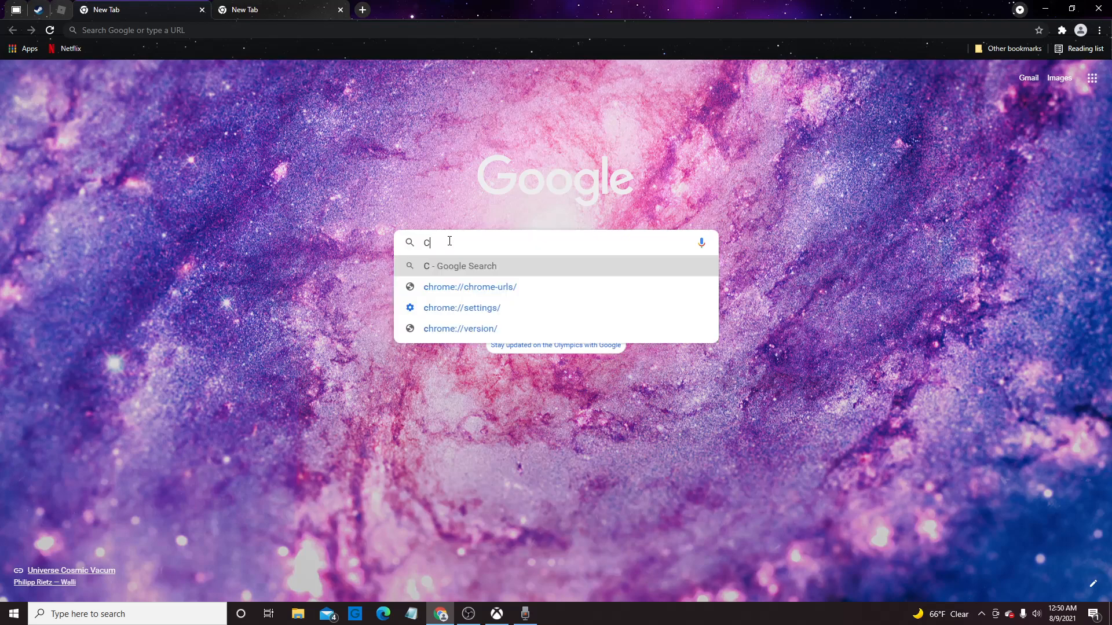
{"action": "type", "text": "lown"}
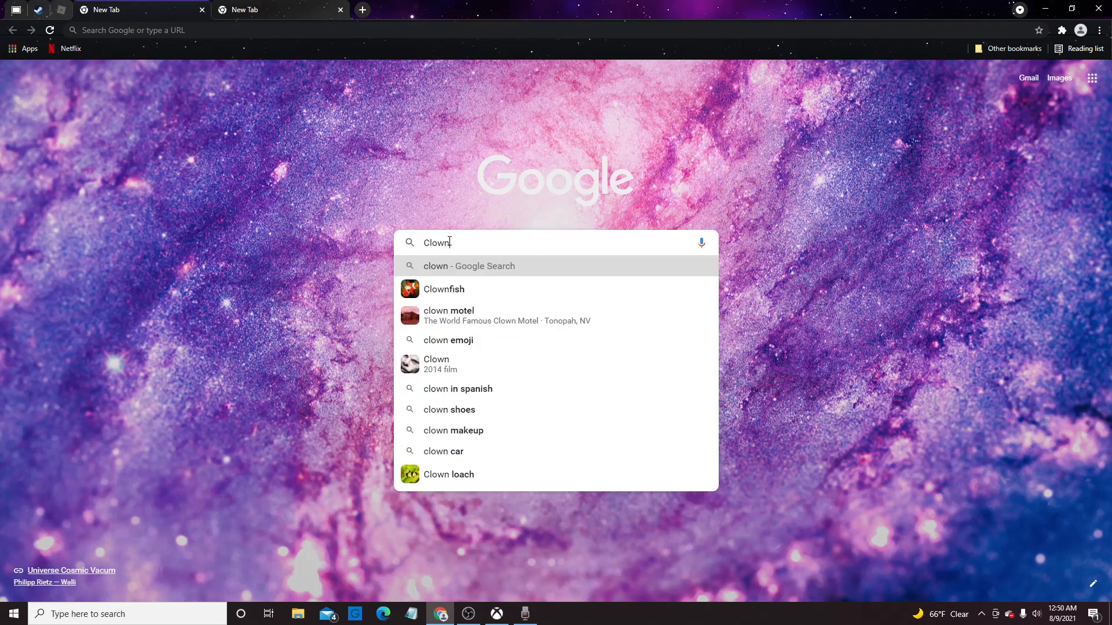
{"action": "type", "text": "fish Voice"}
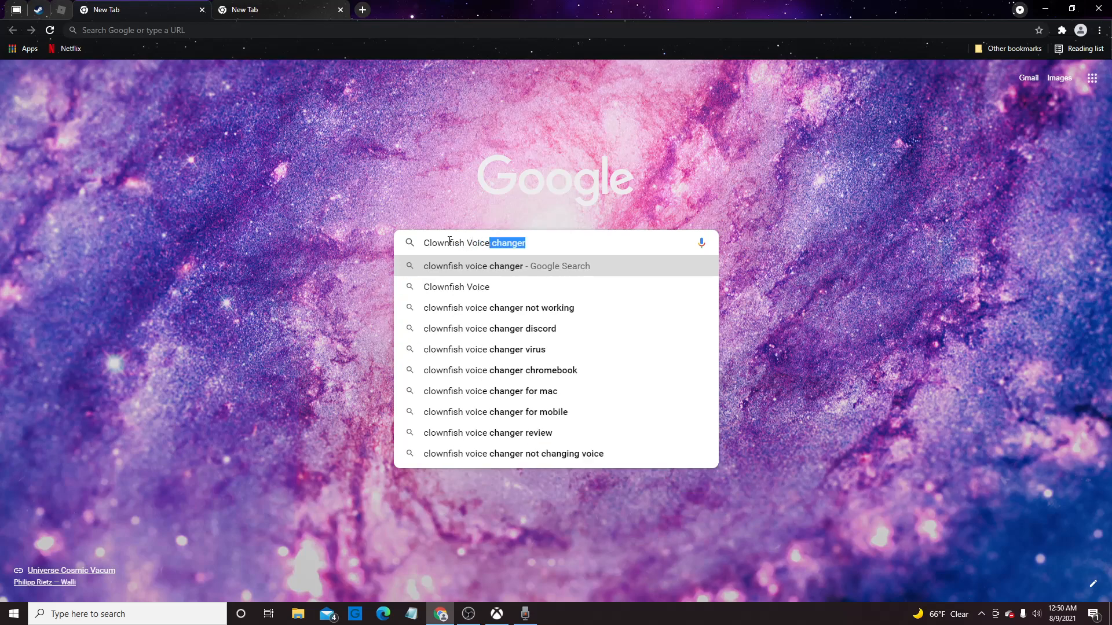
{"action": "key", "text": "Return"}
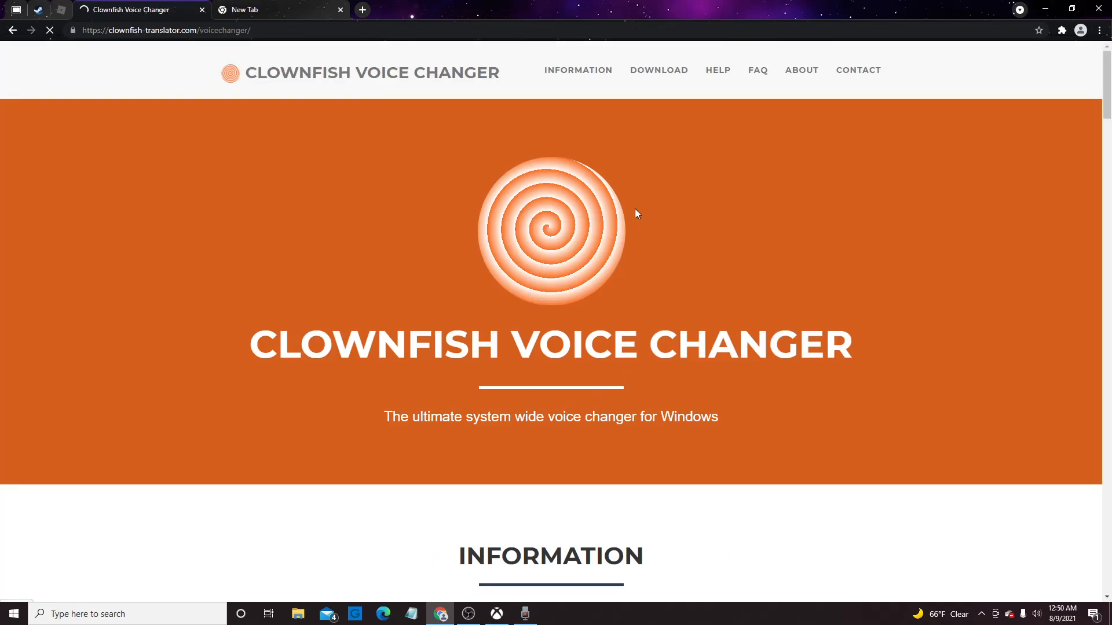
Download the 64bit (64bit VST) version from the site's download page, closing the ads on the way
{"action": "scroll", "coordinate": [637, 255], "scroll_direction": "down", "scroll_amount": 4}
{"action": "scroll", "coordinate": [694, 377], "scroll_direction": "up", "scroll_amount": 2}
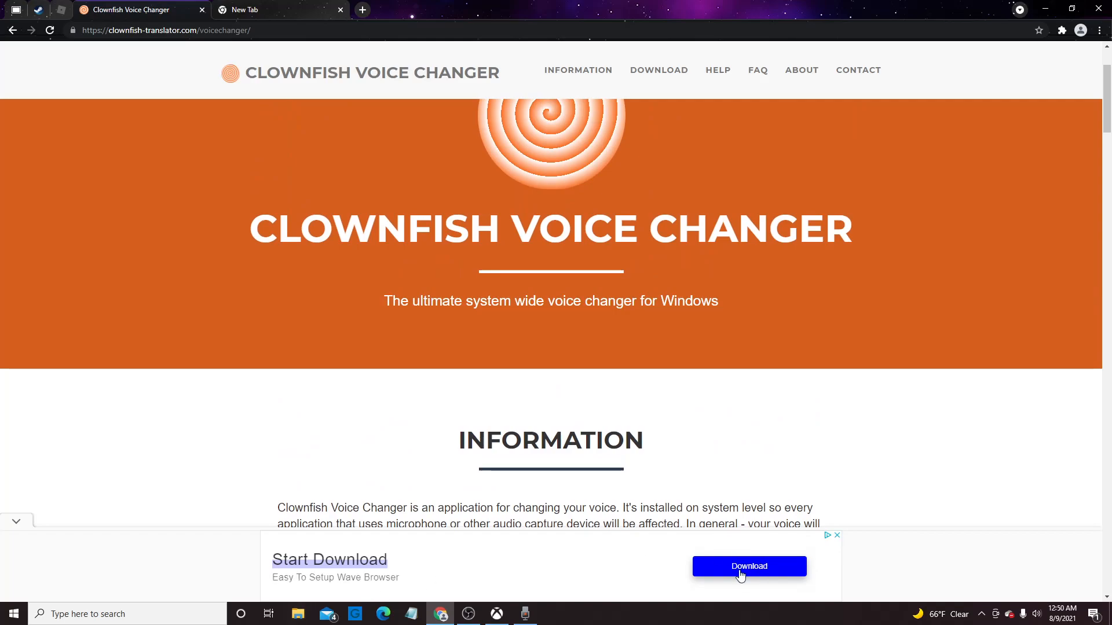
{"action": "left_click", "coordinate": [838, 537]}
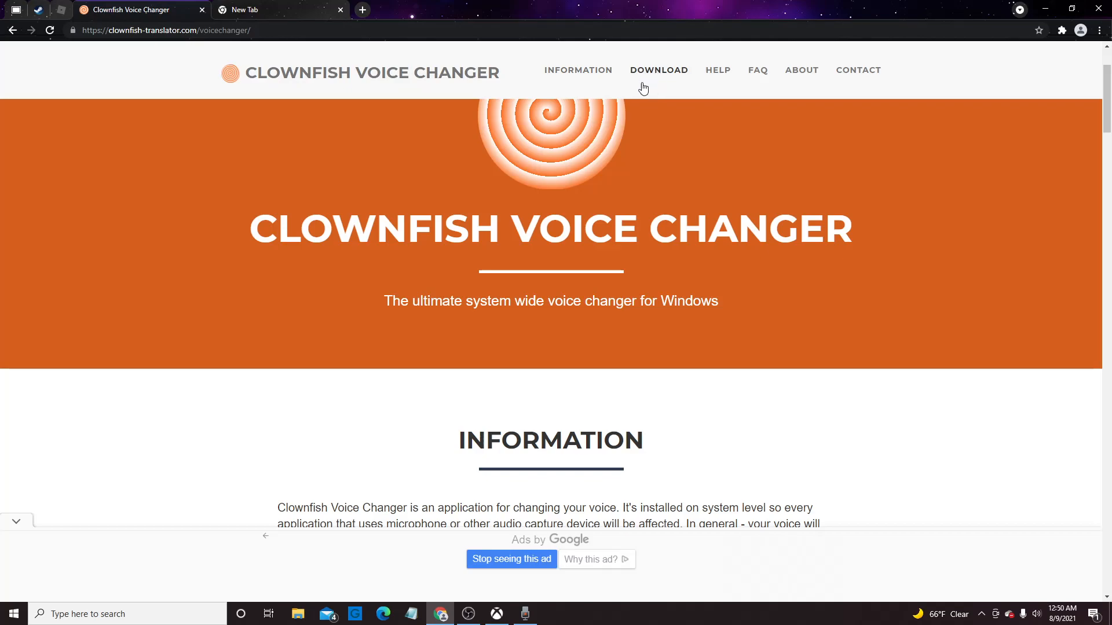
{"action": "left_click", "coordinate": [664, 71]}
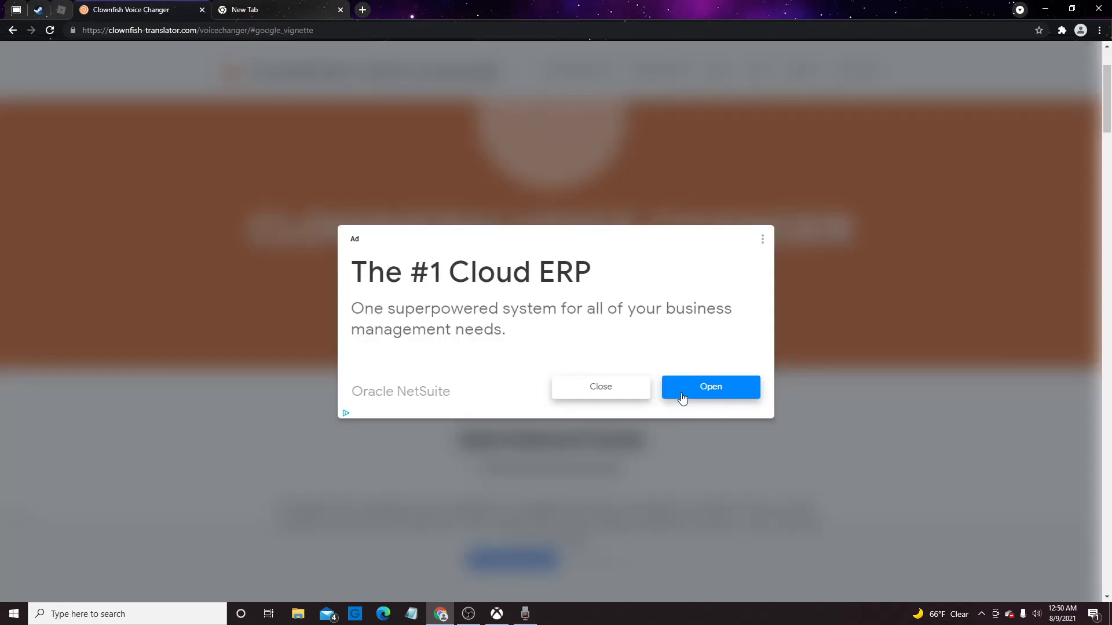
{"action": "left_click", "coordinate": [616, 389]}
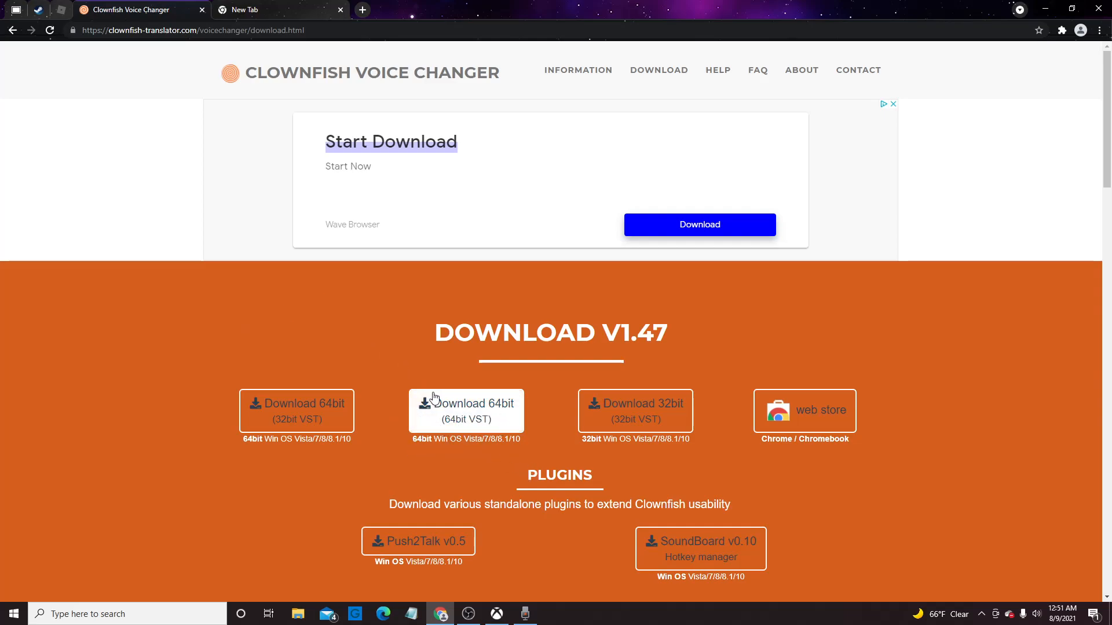
{"action": "left_click", "coordinate": [461, 405]}
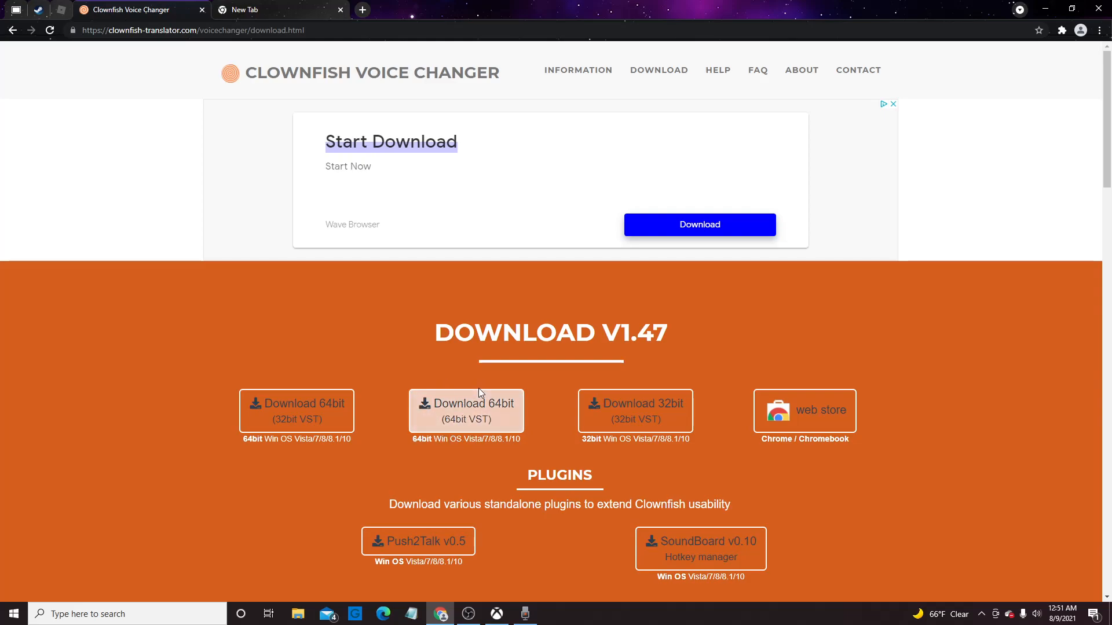
{"action": "left_click", "coordinate": [479, 418]}
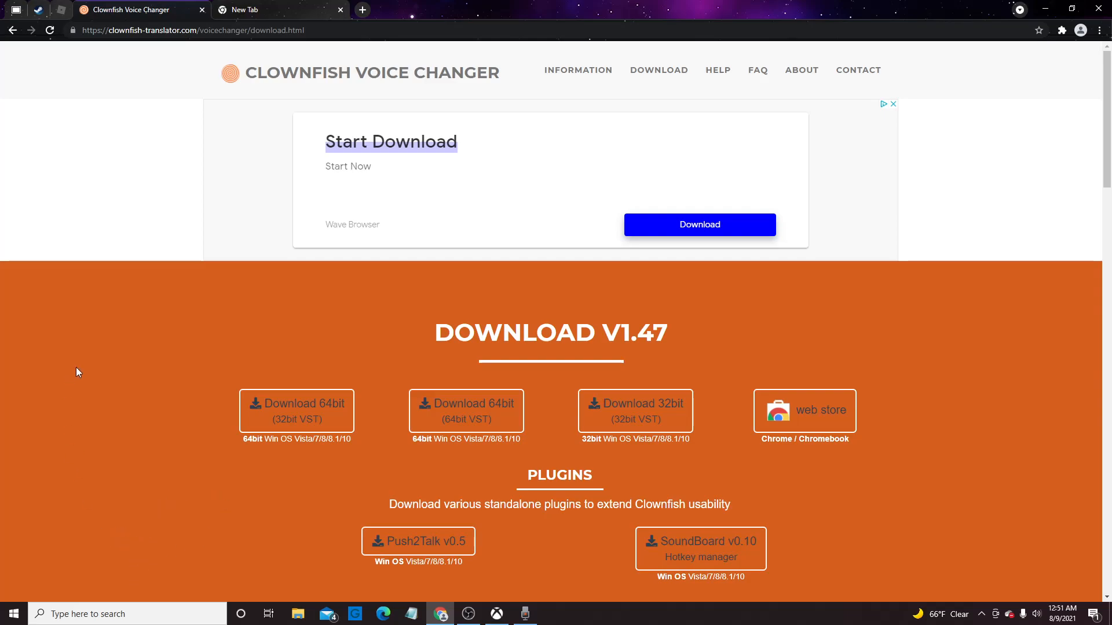
Minimize the browser and close the Clownfish Voice Changer window
{"action": "left_click", "coordinate": [1053, 7]}
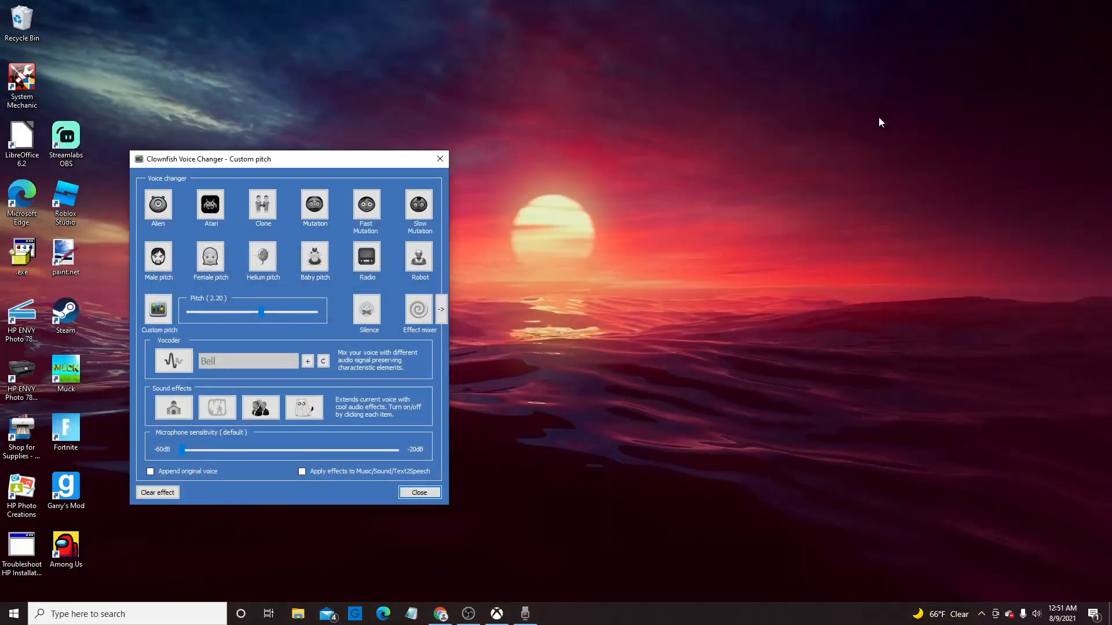
{"action": "left_click", "coordinate": [439, 160]}
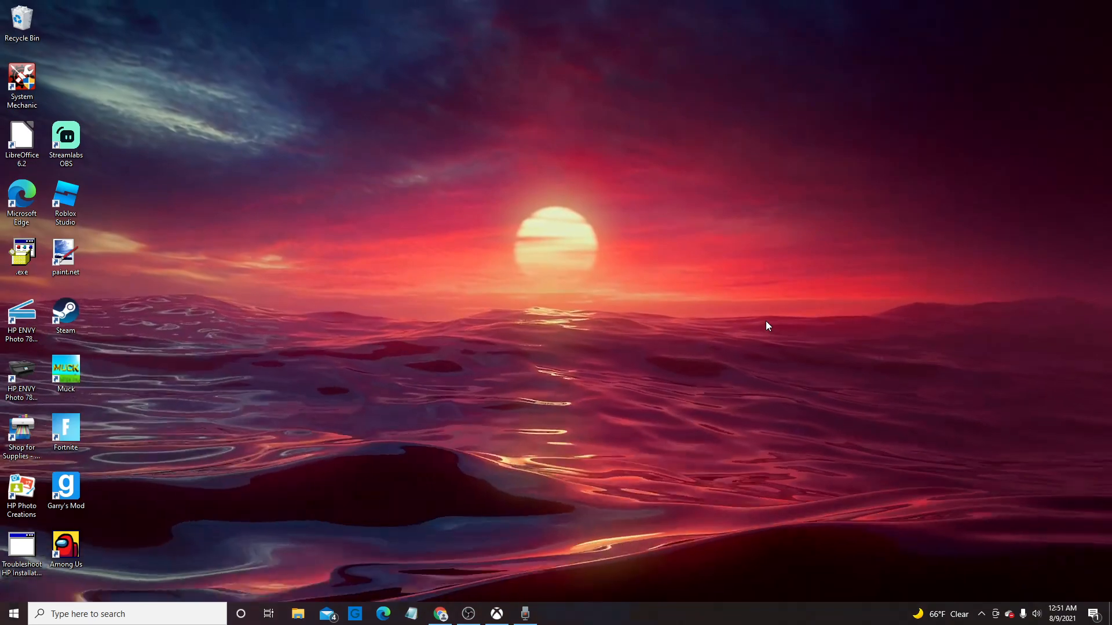
Search Windows for "clown" to find the installed ClownfishVoiceChanger app, and dismiss the search without launching it
{"action": "left_click", "coordinate": [119, 617]}
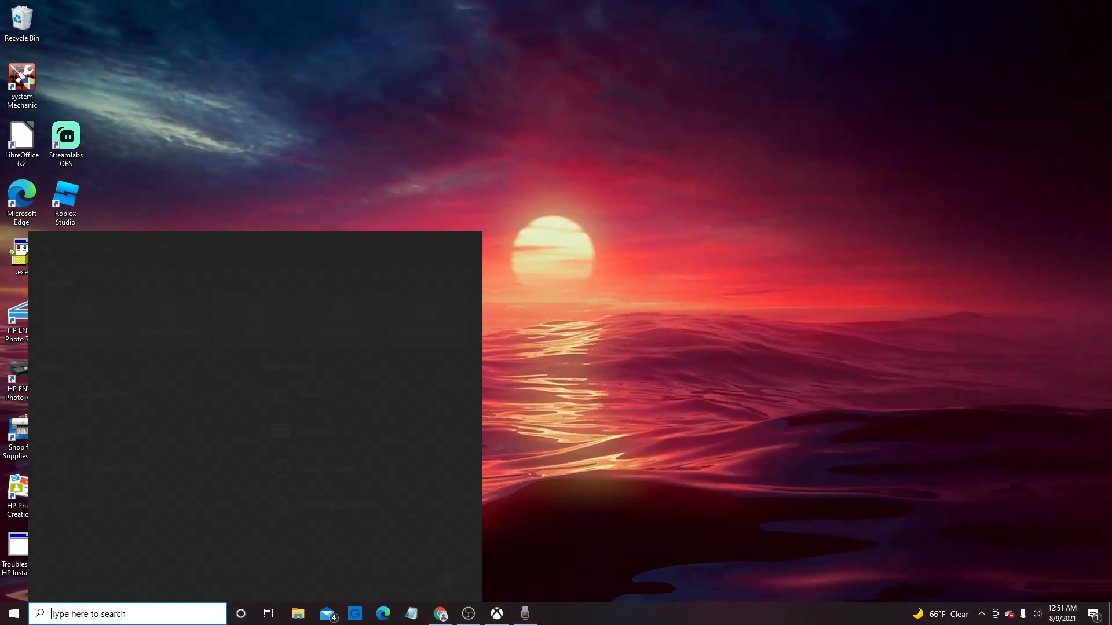
{"action": "type", "text": "clown"}
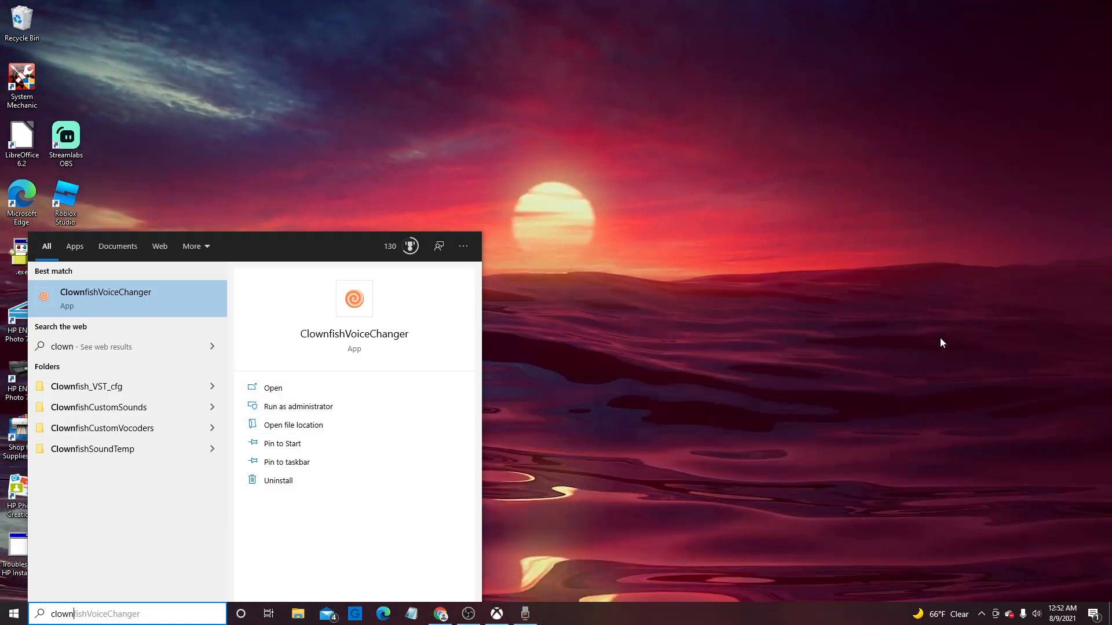
{"action": "left_click", "coordinate": [864, 368]}
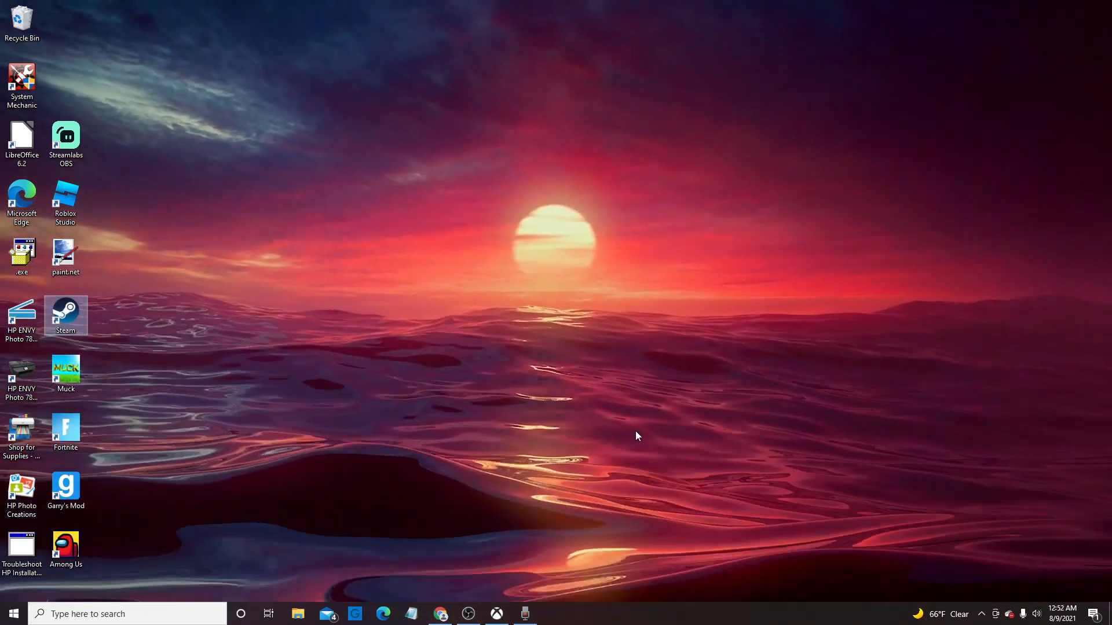
Open the Set Voice Changer window from the Clownfish tray options, choose Male pitch, and close the window
{"action": "left_click", "coordinate": [981, 613]}
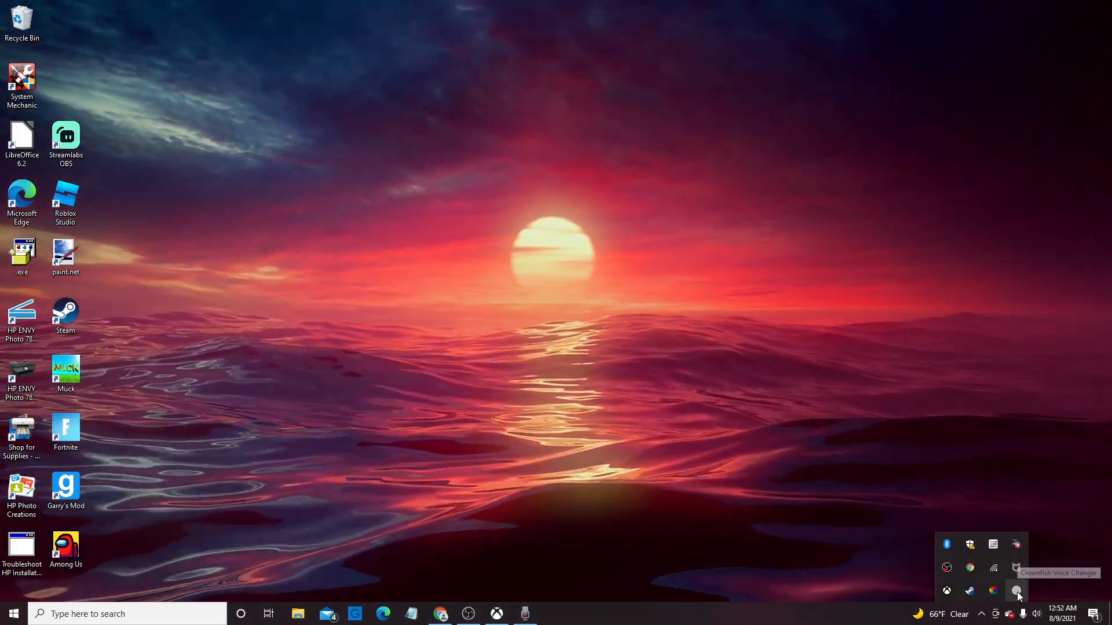
{"action": "right_click", "coordinate": [1017, 592]}
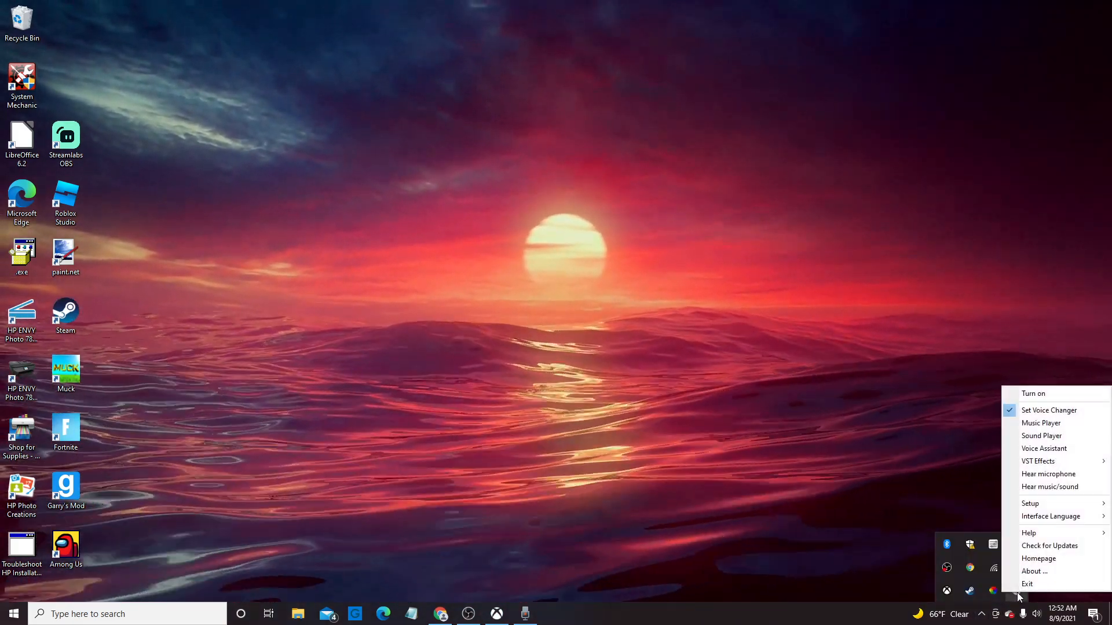
{"action": "left_click", "coordinate": [1059, 413]}
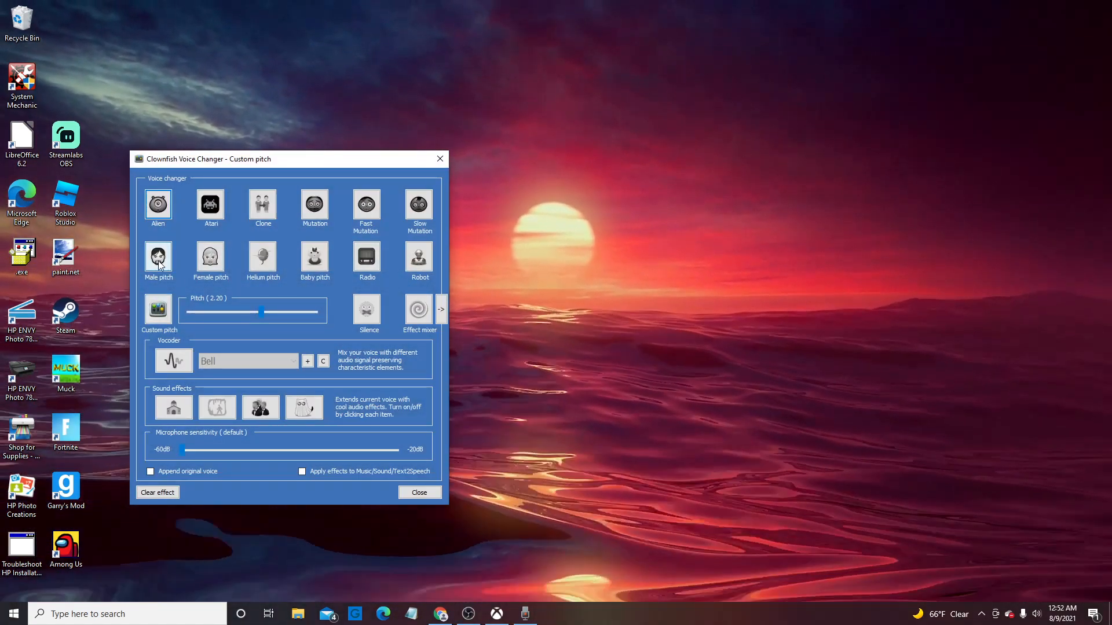
{"action": "left_click", "coordinate": [159, 257]}
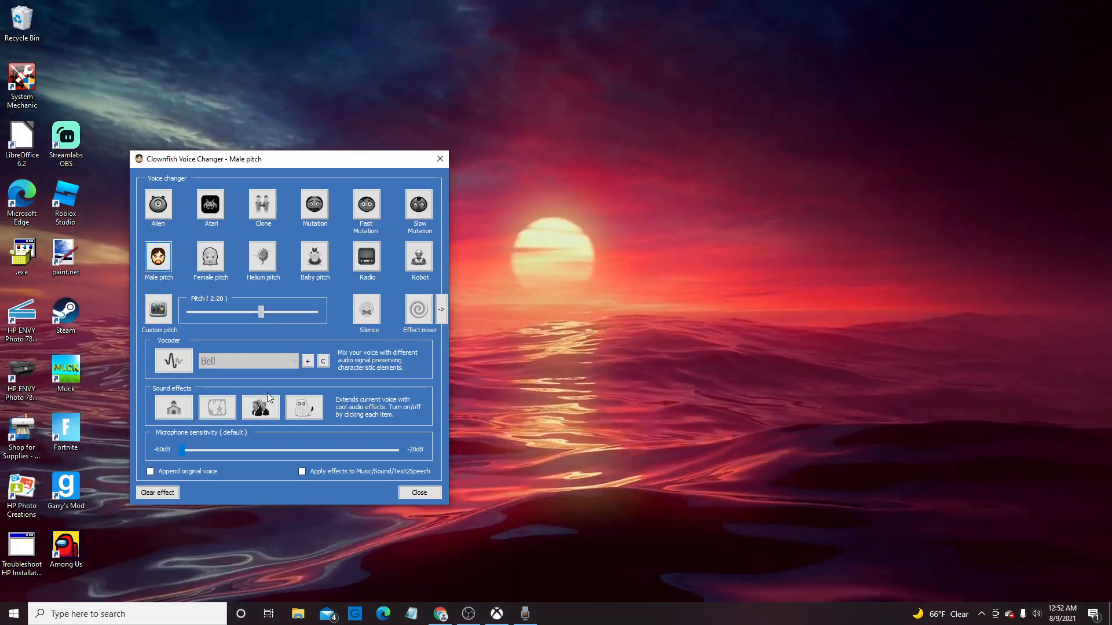
{"action": "left_click", "coordinate": [419, 492]}
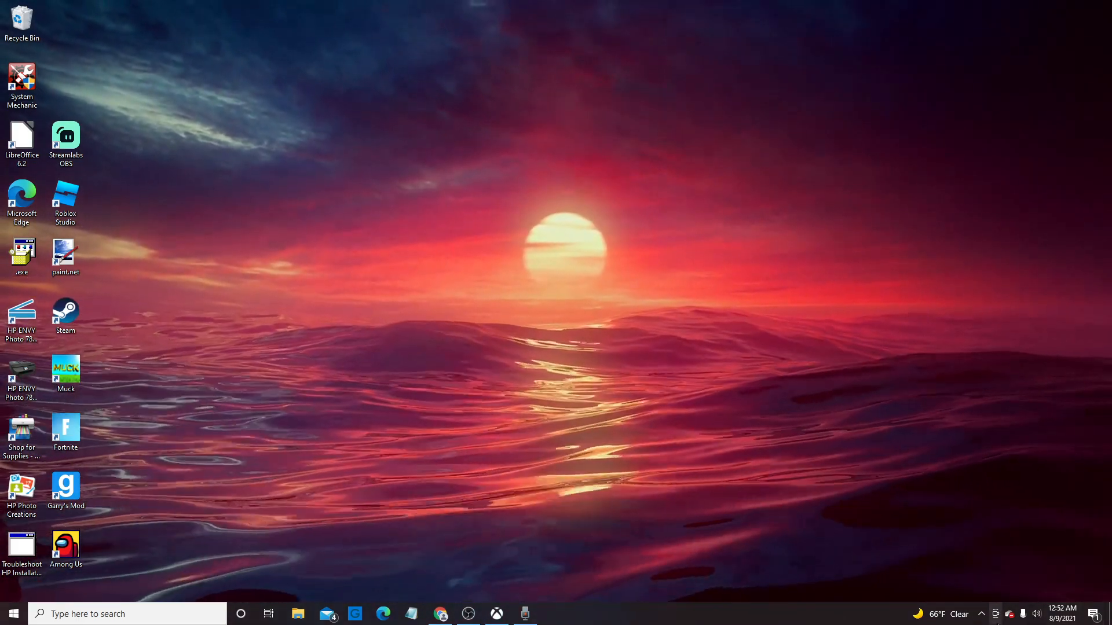
Turn on Clownfish Voice Changer from its tray options
{"action": "left_click", "coordinate": [981, 614]}
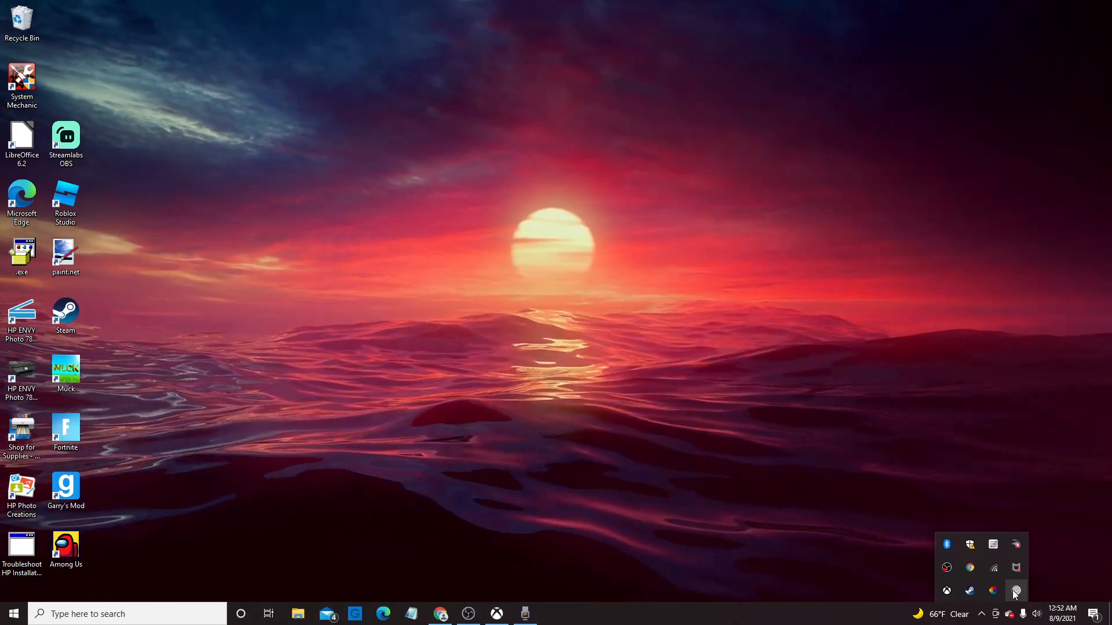
{"action": "right_click", "coordinate": [1015, 591]}
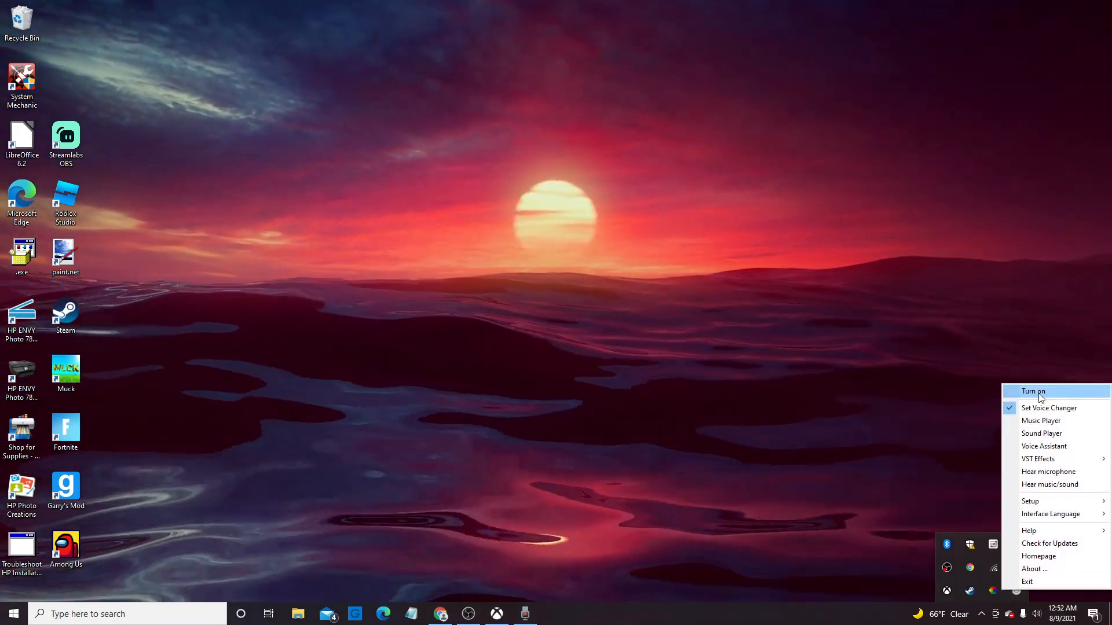
{"action": "left_click", "coordinate": [1039, 393]}
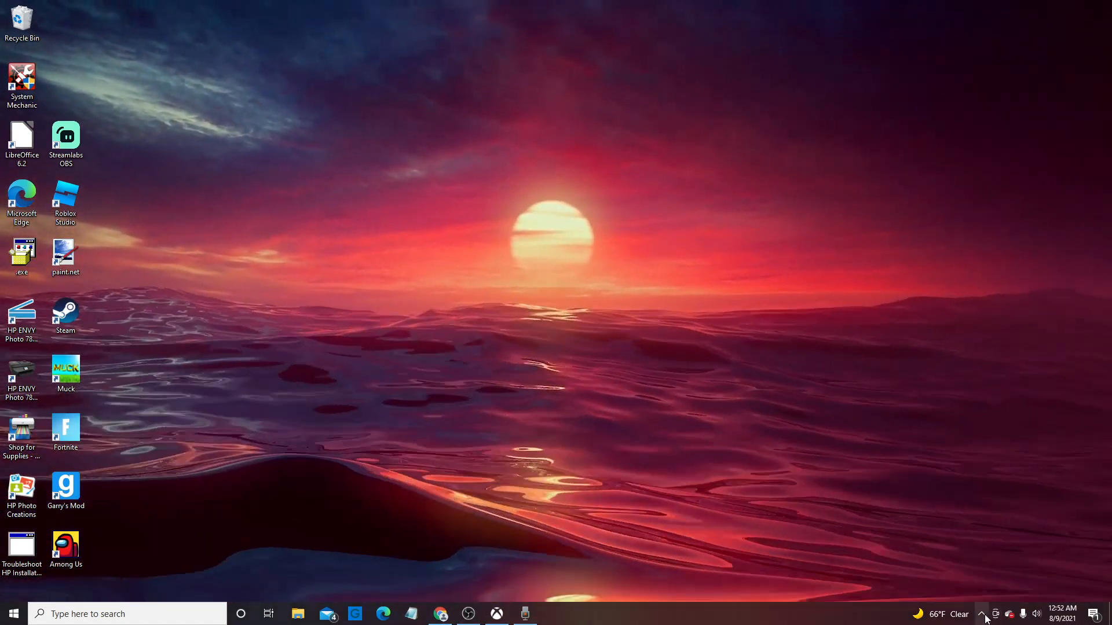
Reopen the Set Voice Changer window and try the Female pitch, Helium pitch, Baby pitch, Radio and Robot voices, ending on Slow Mutation
{"action": "left_click", "coordinate": [981, 614]}
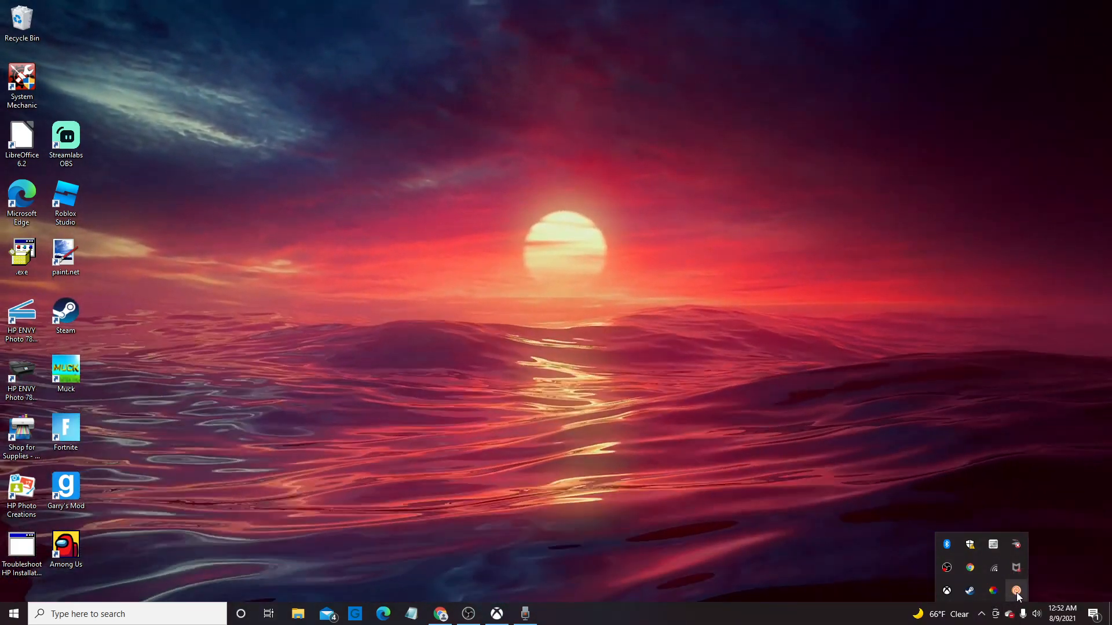
{"action": "right_click", "coordinate": [1018, 597]}
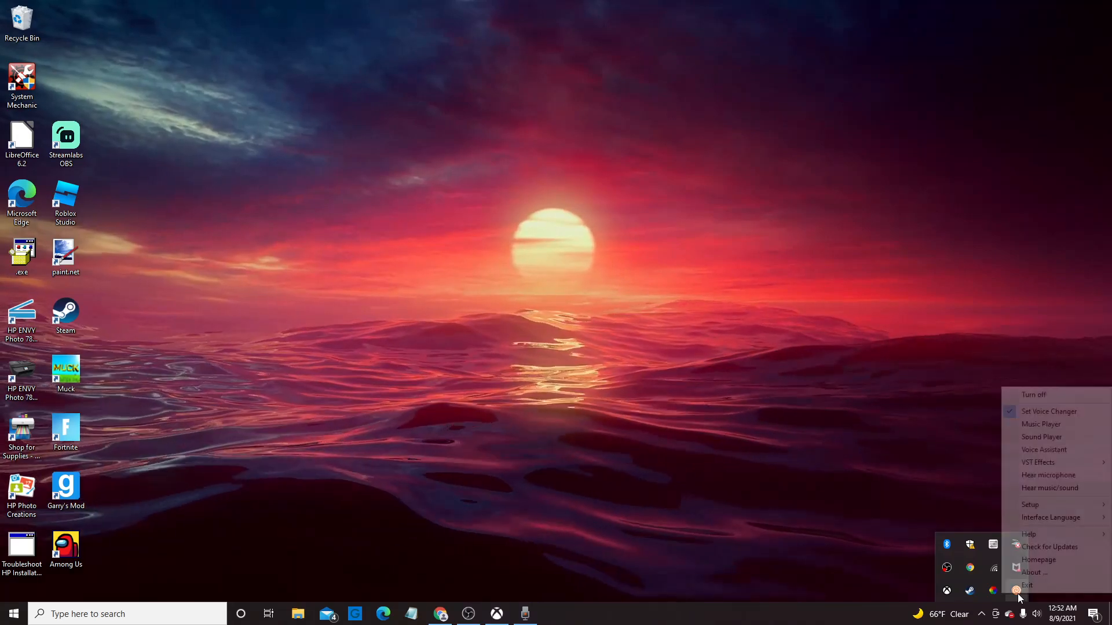
{"action": "left_click", "coordinate": [1028, 410]}
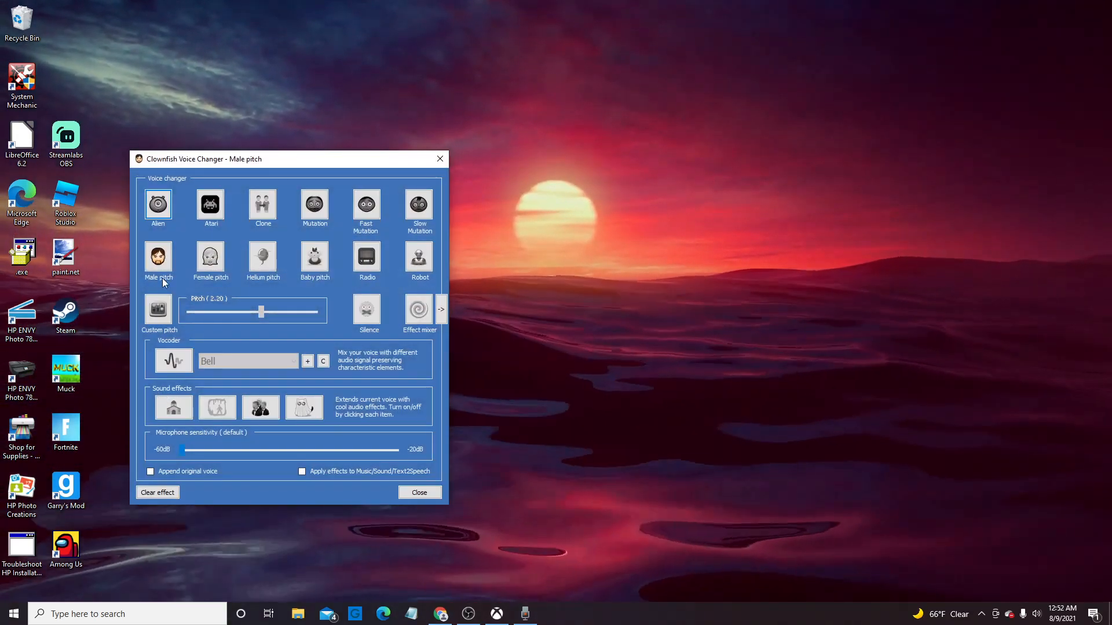
{"action": "left_click", "coordinate": [211, 256]}
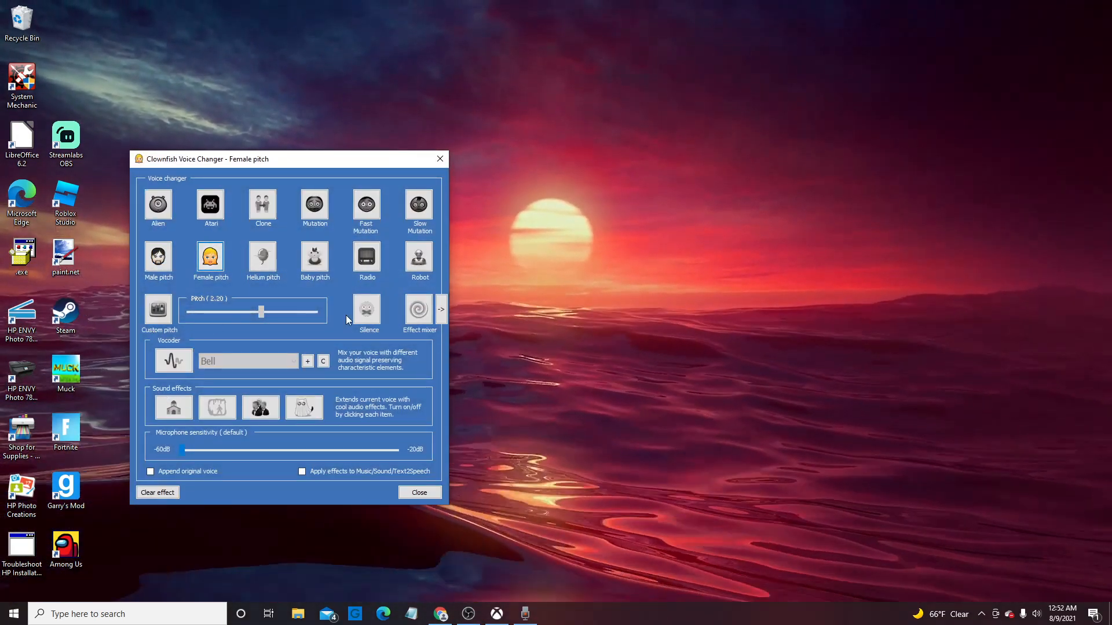
{"action": "left_click", "coordinate": [268, 270]}
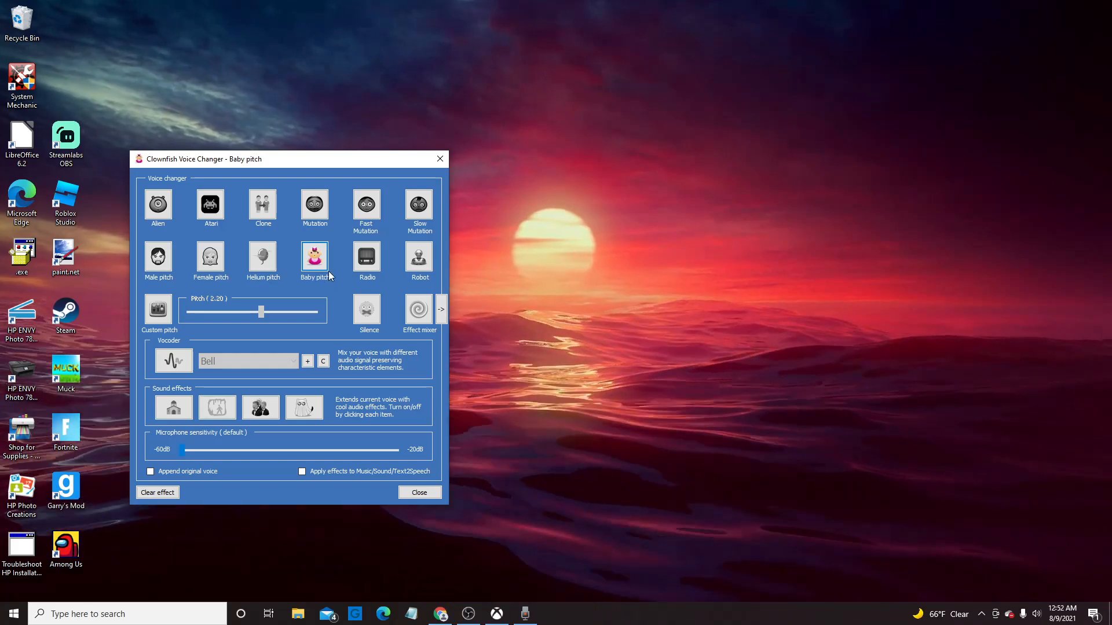
{"action": "left_click", "coordinate": [366, 259]}
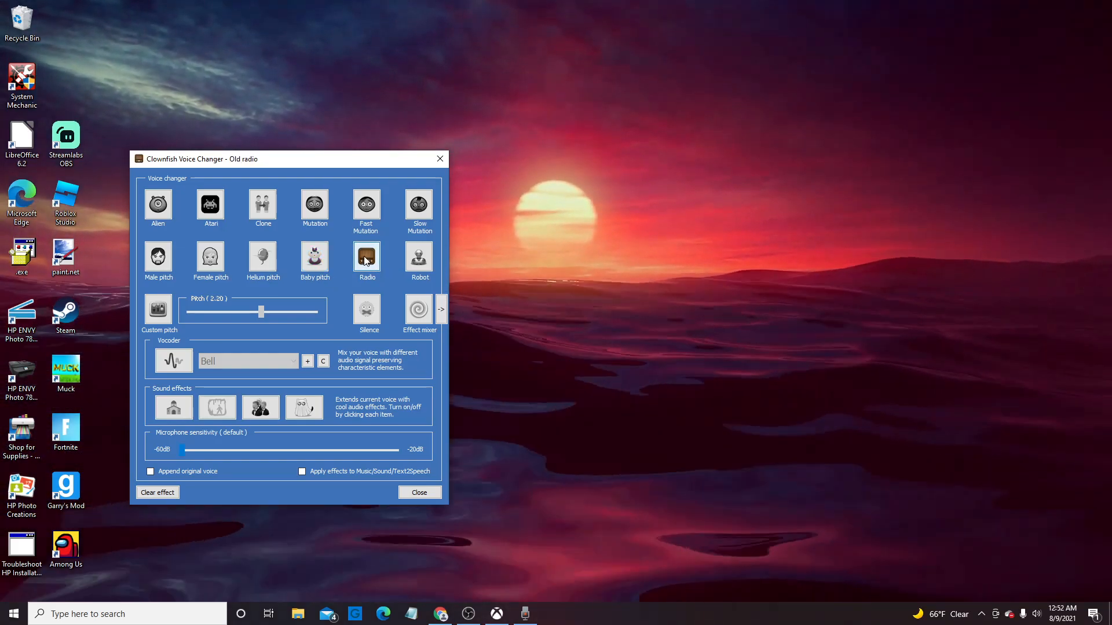
{"action": "left_click", "coordinate": [420, 262]}
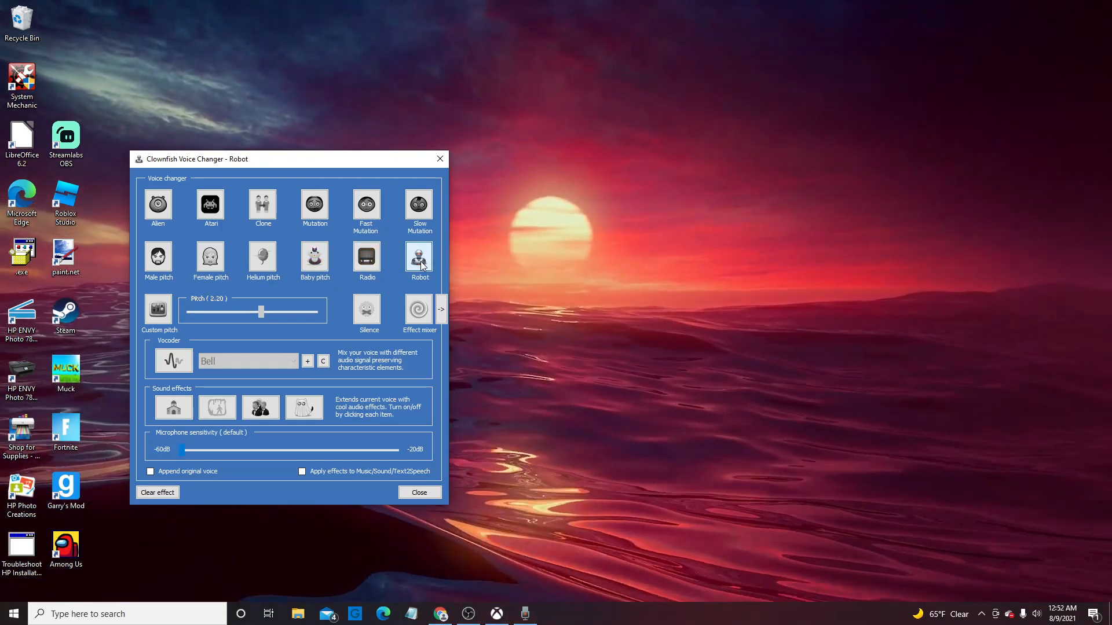
{"action": "left_click", "coordinate": [423, 207]}
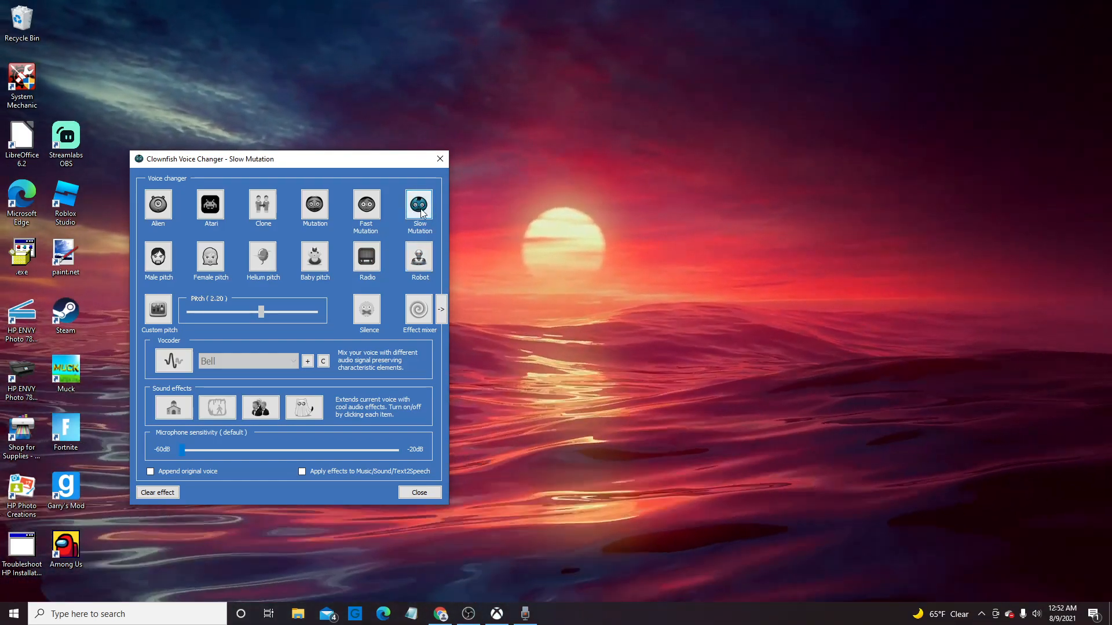
Try the Fast Mutation, Mutation, Clone, Atari and Alien voices, ending on Custom pitch, and close the voice changer window
{"action": "left_click", "coordinate": [373, 204]}
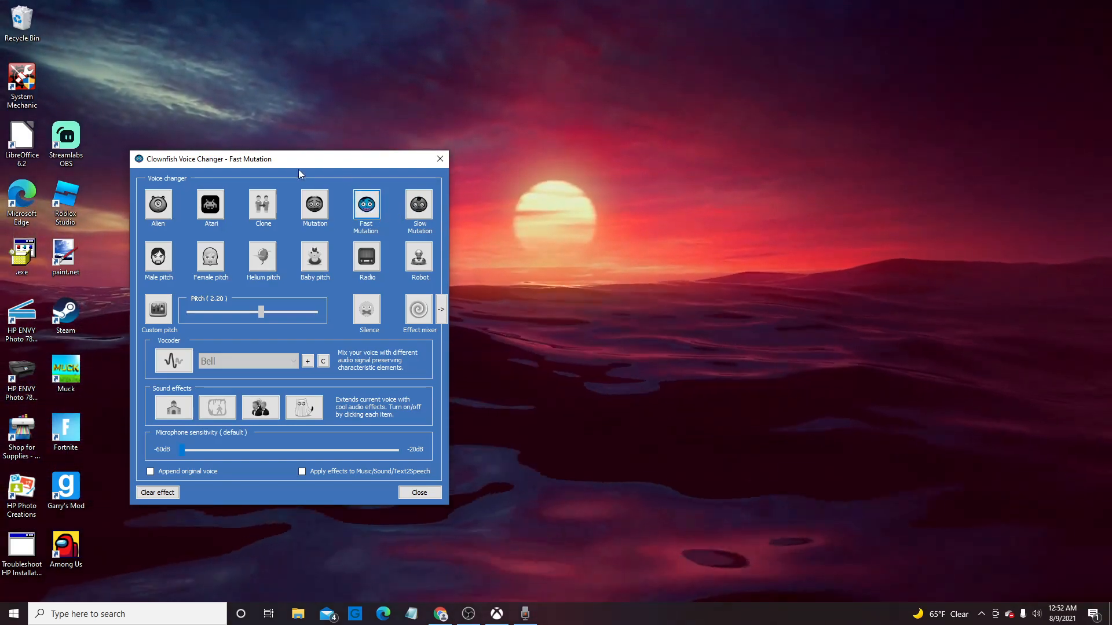
{"action": "left_click", "coordinate": [316, 206]}
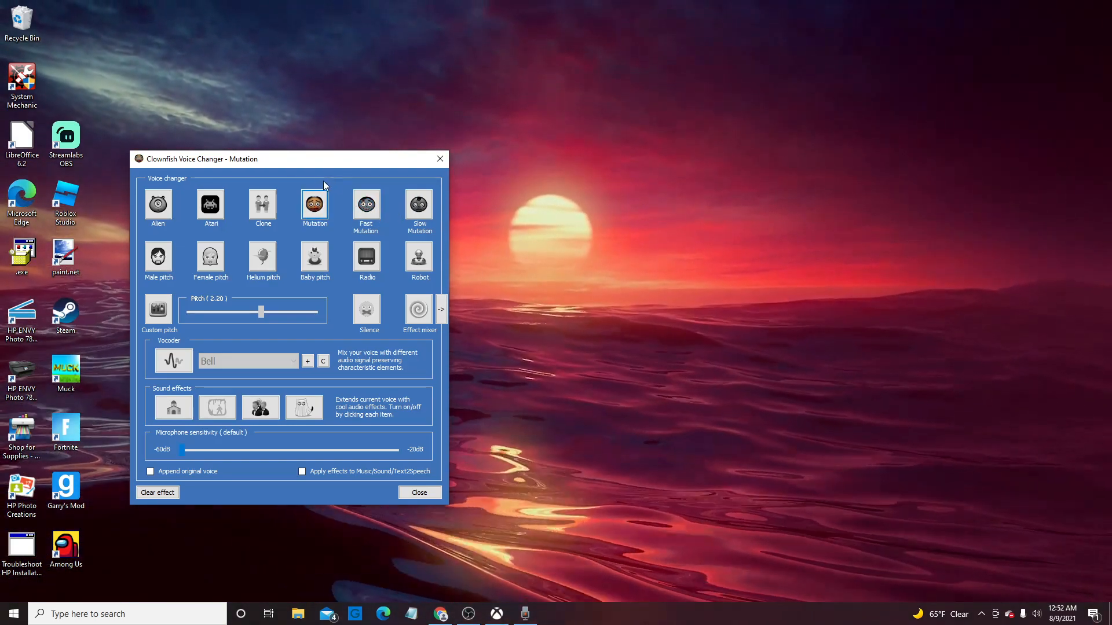
{"action": "left_click", "coordinate": [263, 204]}
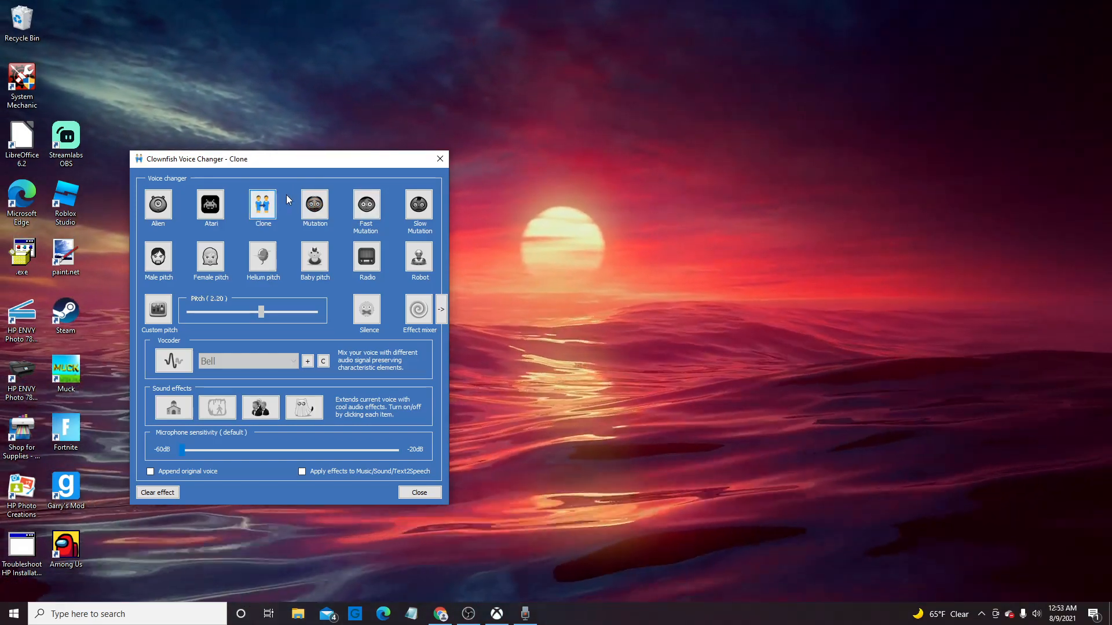
{"action": "left_click", "coordinate": [211, 205]}
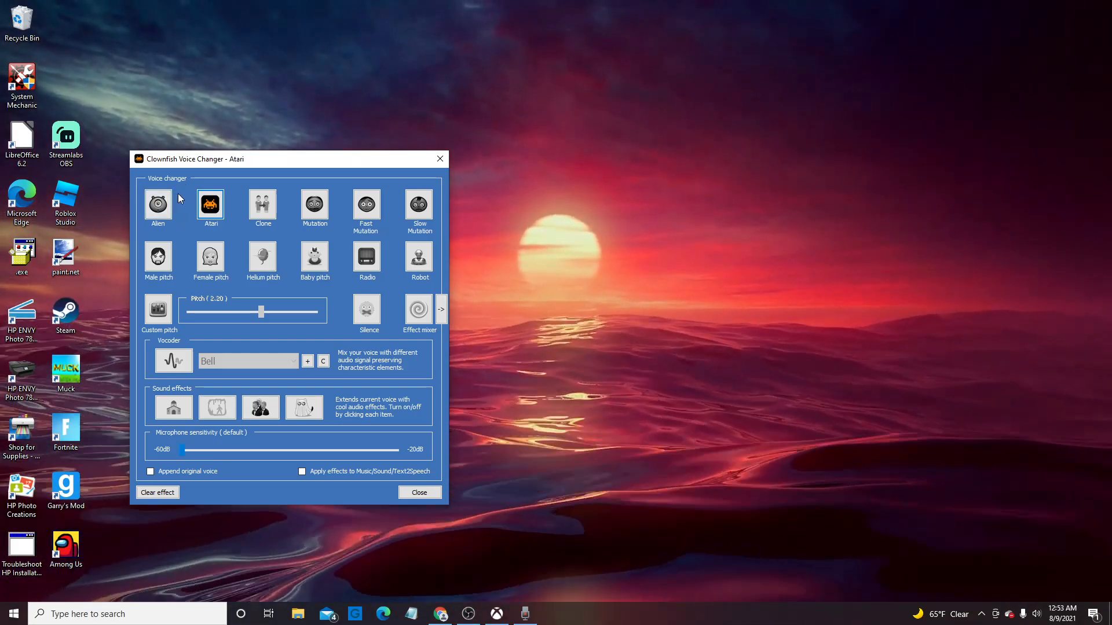
{"action": "left_click", "coordinate": [158, 204]}
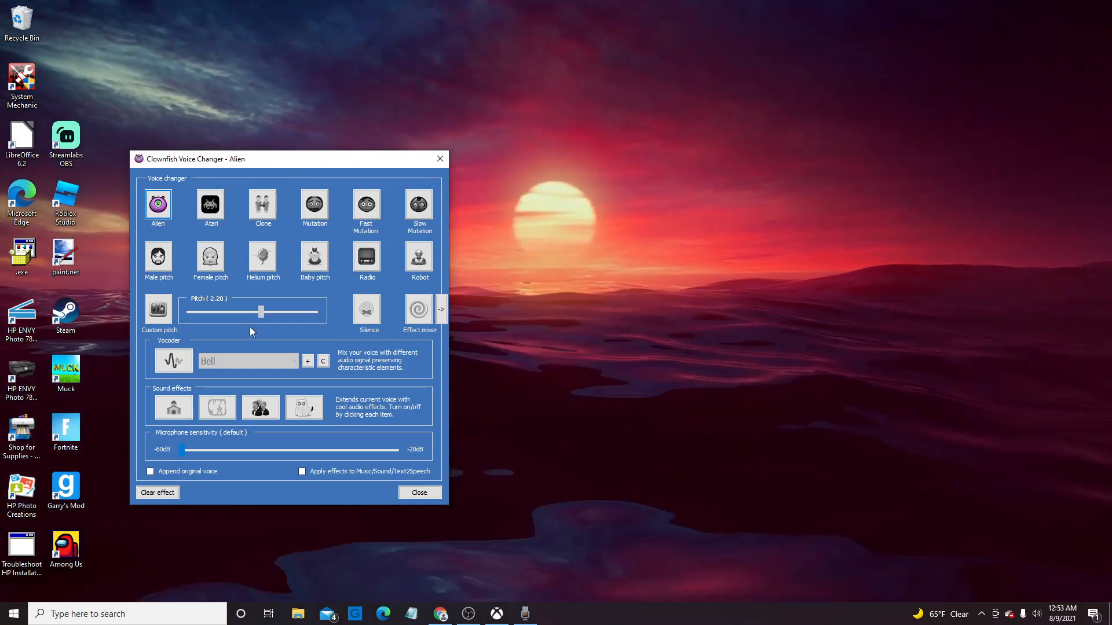
{"action": "left_click", "coordinate": [158, 309]}
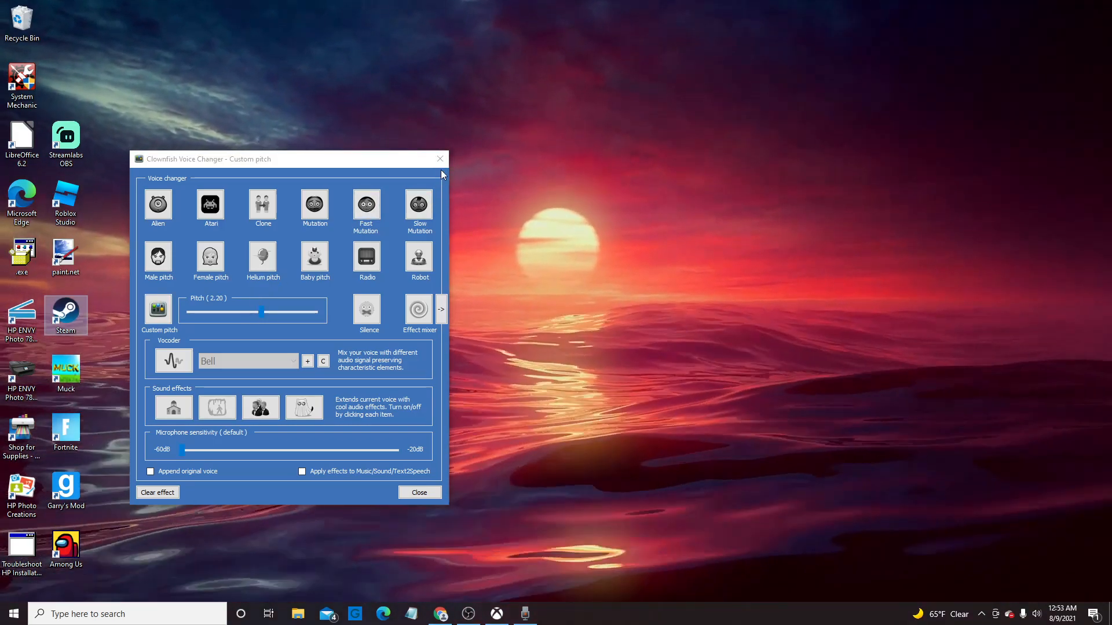
{"action": "left_click", "coordinate": [413, 494]}
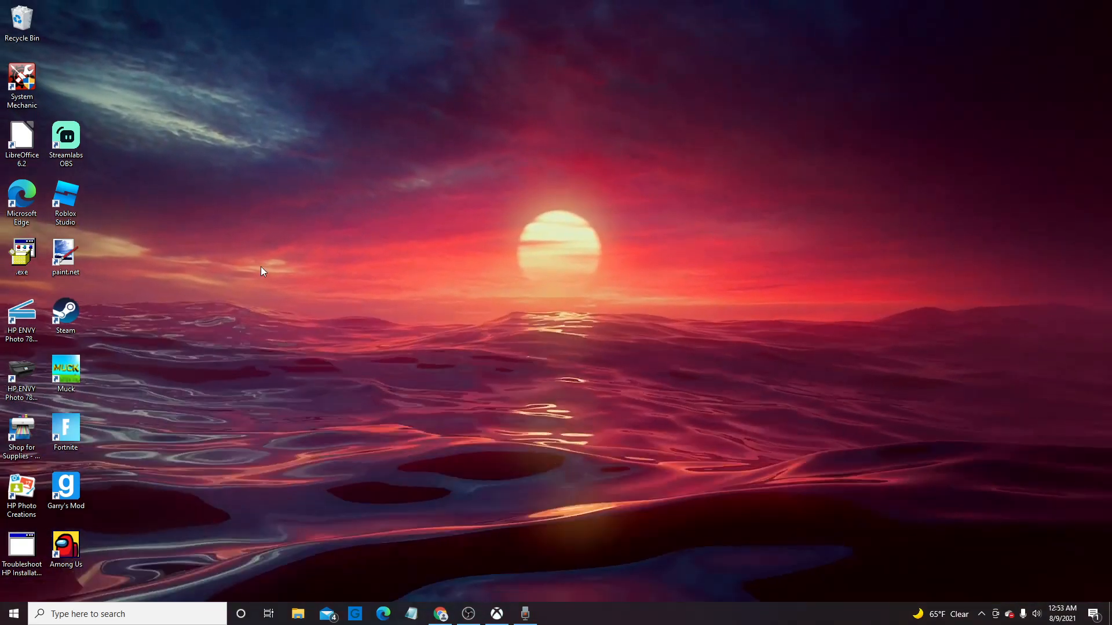
{"action": "left_click_drag", "start_coordinate": [392, 177], "coordinate": [683, 480]}
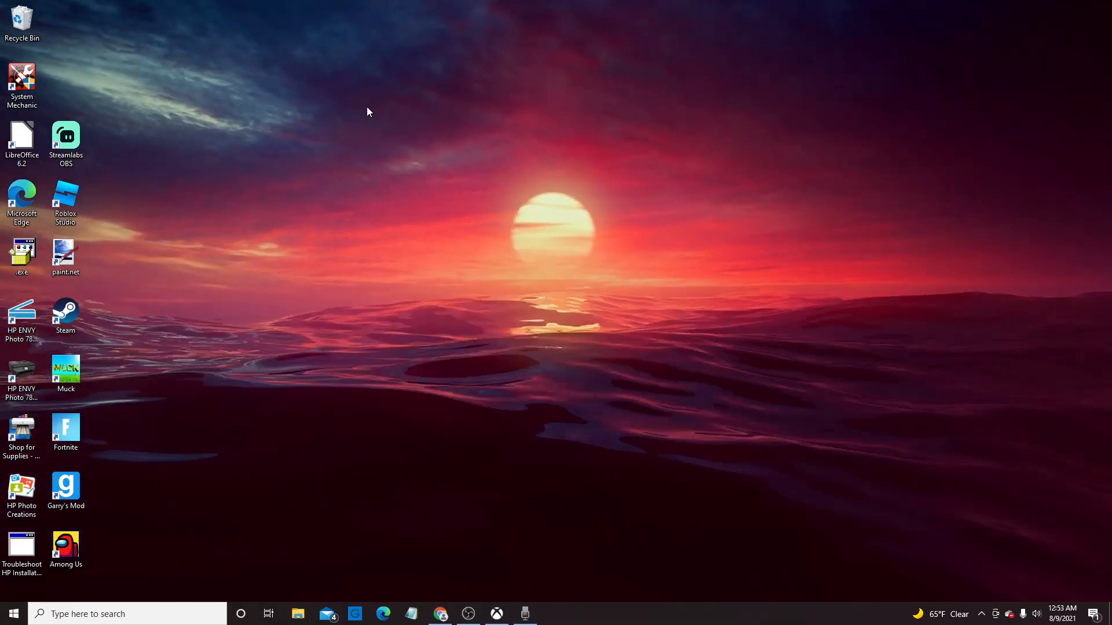
{"action": "left_click_drag", "start_coordinate": [373, 90], "coordinate": [811, 412]}
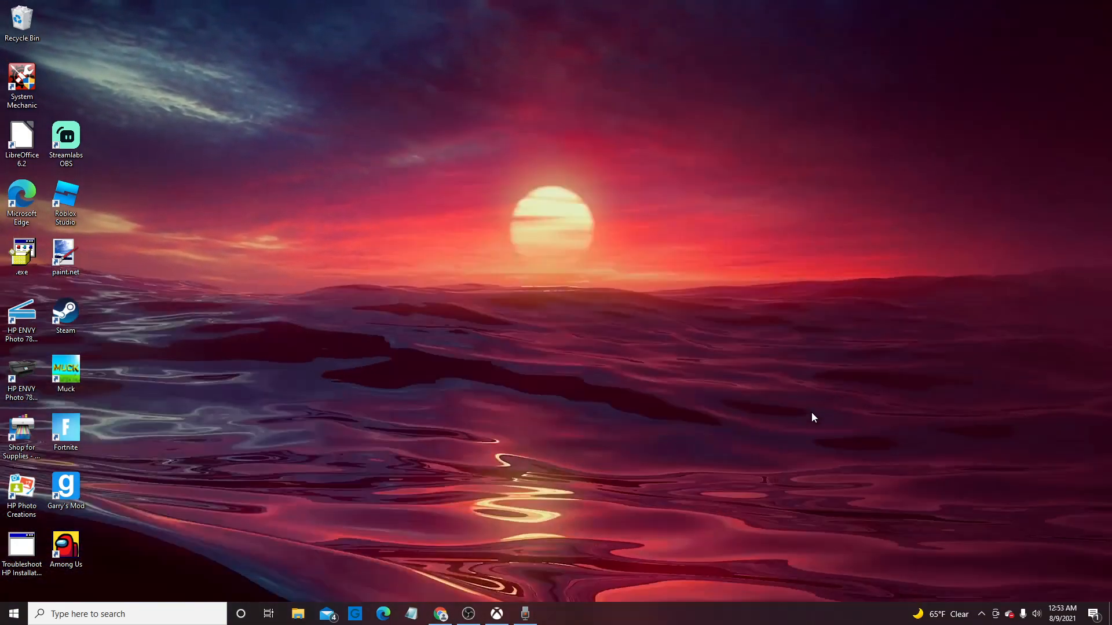